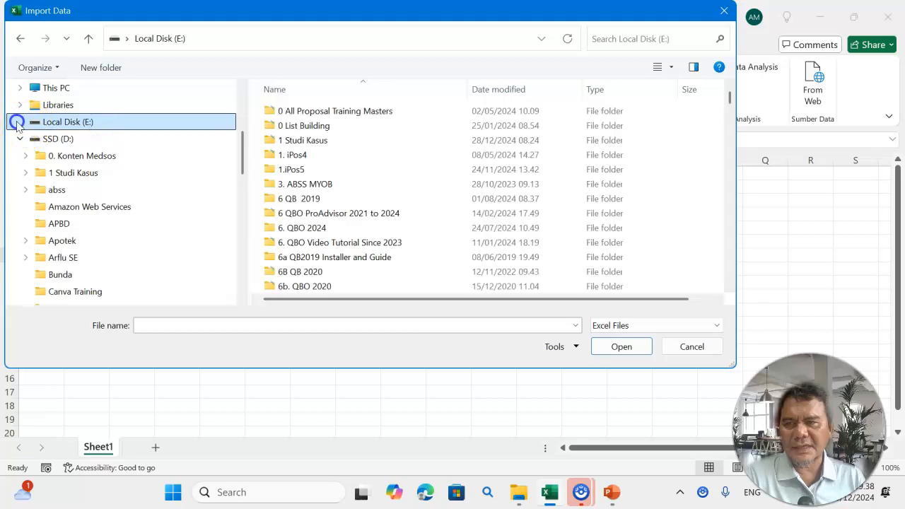
- Browse to the Studi Kasus Power Query 1 folder on drive E:, inside 1 Studi Kasus > Studi Kasus Excel > Power Query - Udemy Exercises
left_click(96, 140)
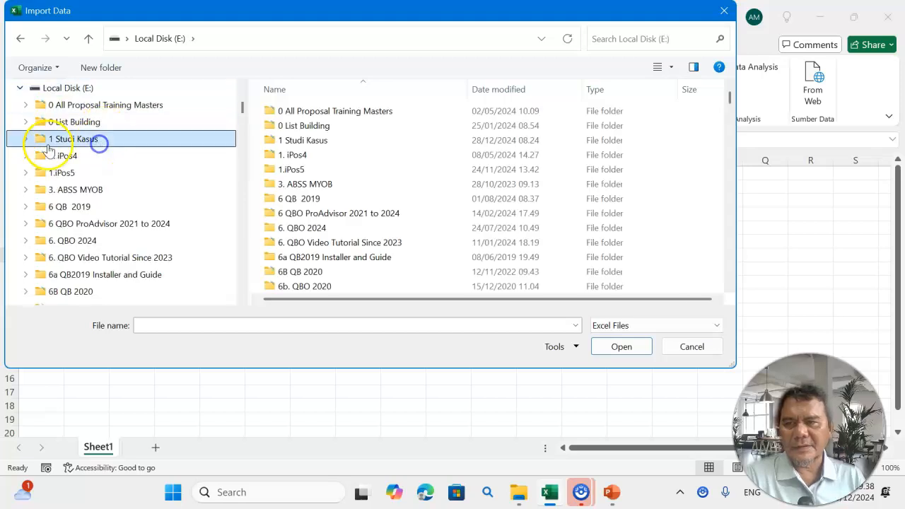
left_click(23, 139)
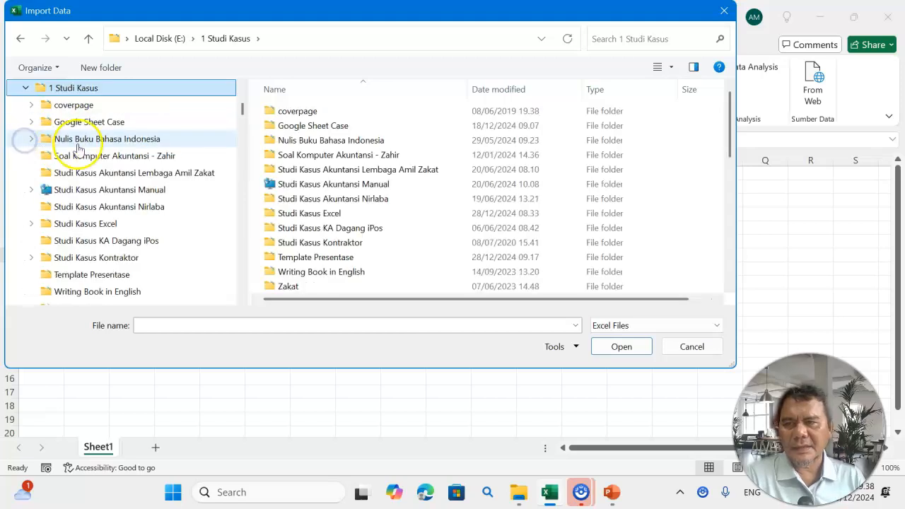
left_click(125, 222)
left_click(31, 223)
left_click(85, 241)
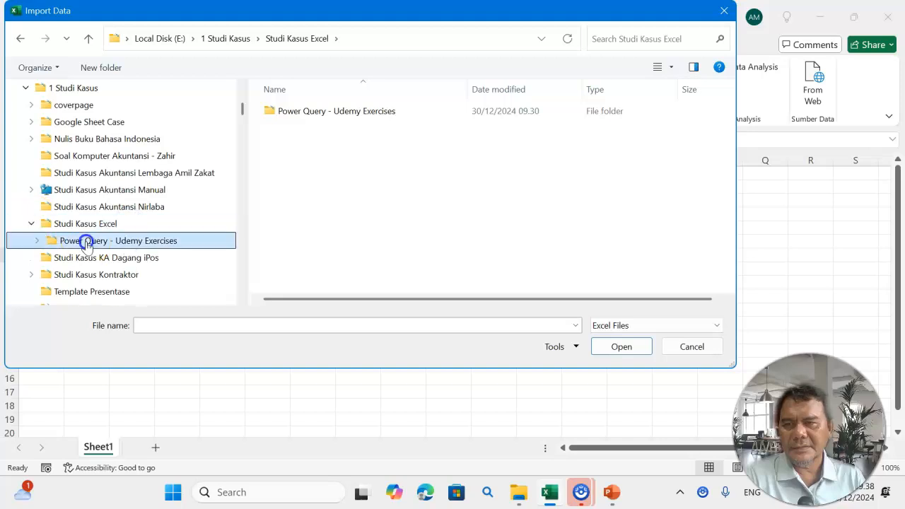
left_click(36, 240)
left_click(92, 276)
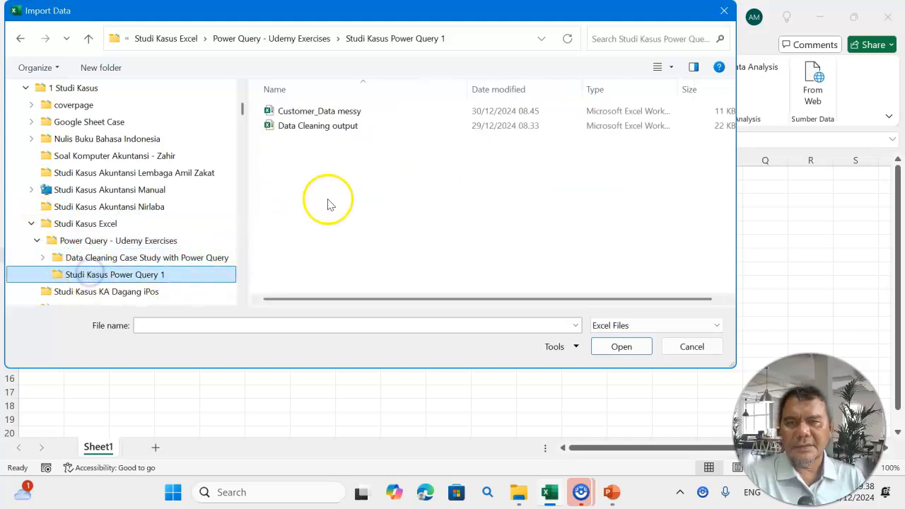
- Import the Customer_Data messy workbook and open its Customer_Data messy sheet for transformation in the Power Query Editor
left_click(314, 112)
left_click(622, 347)
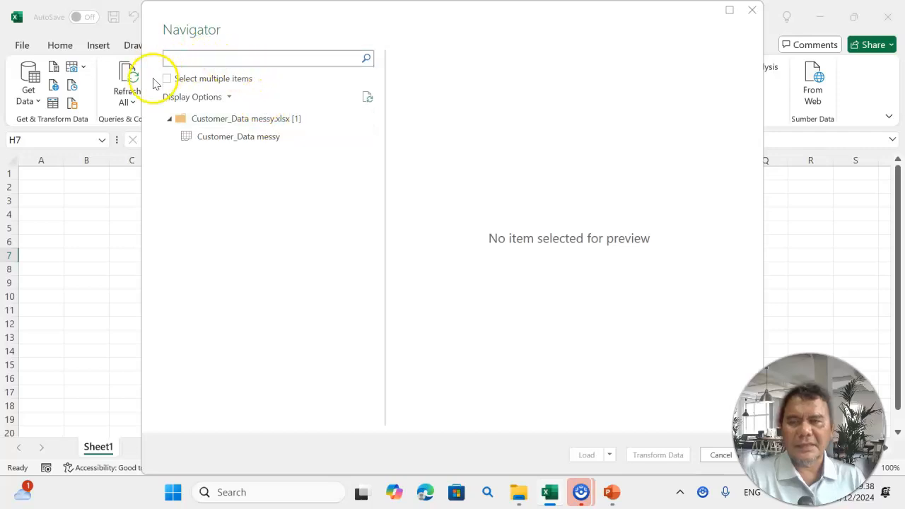
left_click(230, 140)
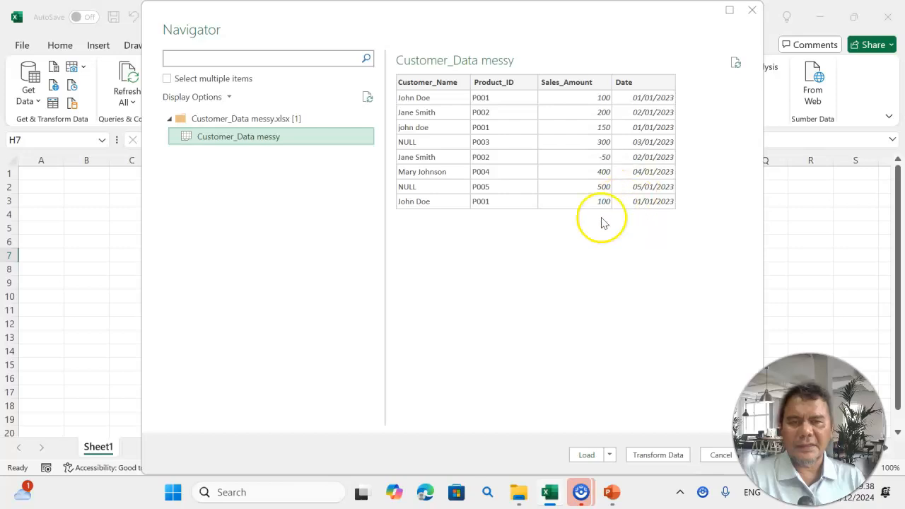
left_click(675, 456)
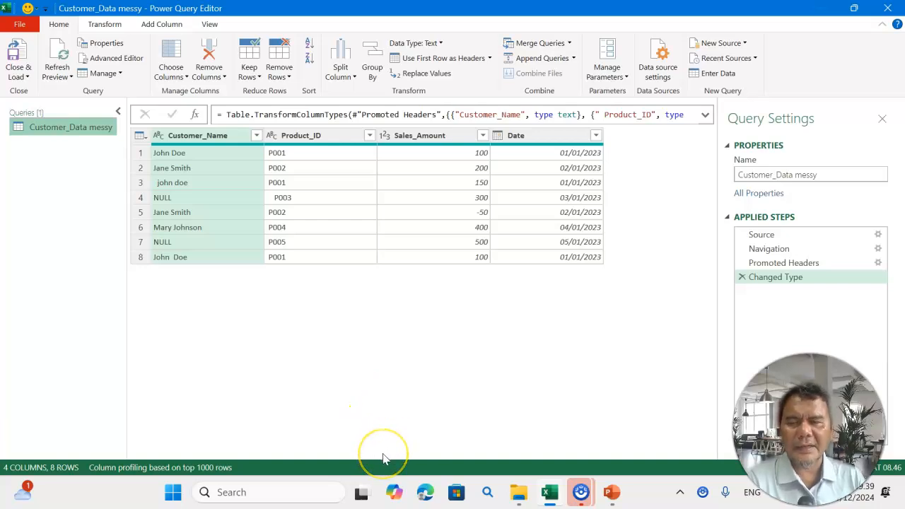
- Switch to the PowerPoint slide show to review the data cleaning case study and task list, and return to the Power Query Editor
key("alt+Tab")
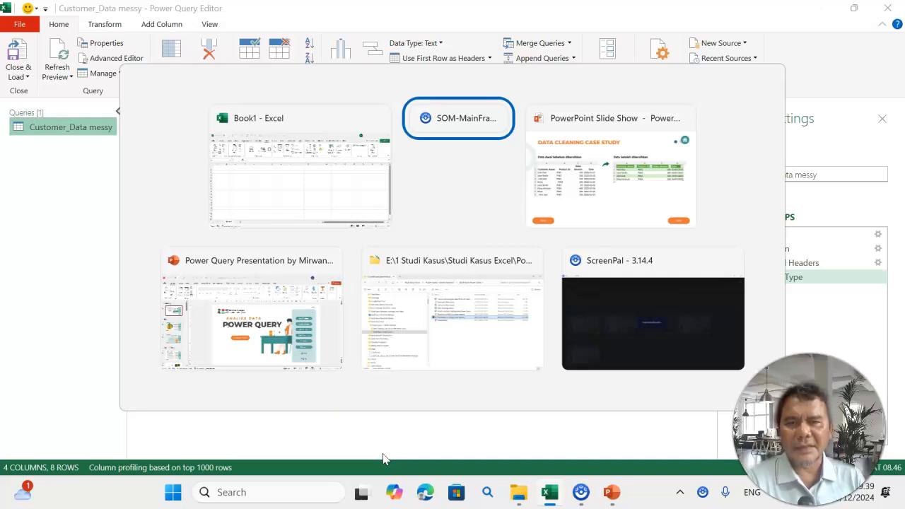
key("alt+Tab")
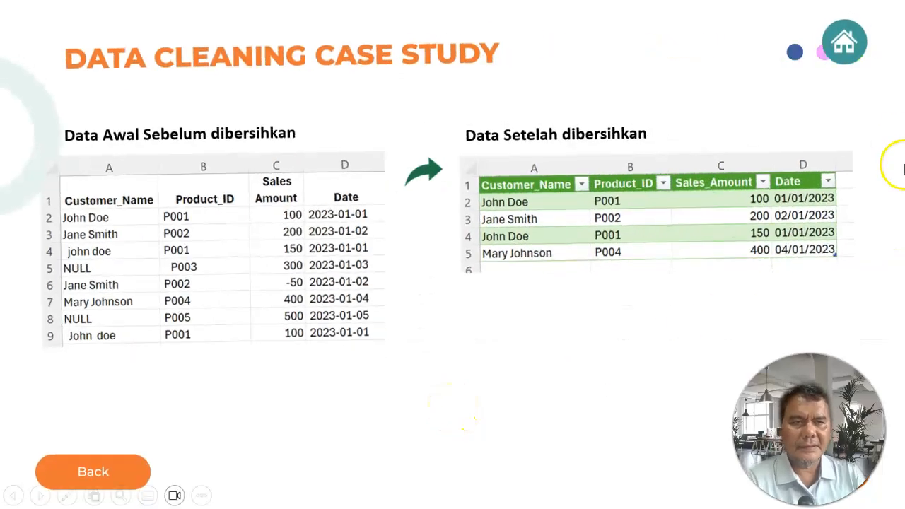
left_click(845, 39)
left_click(804, 258)
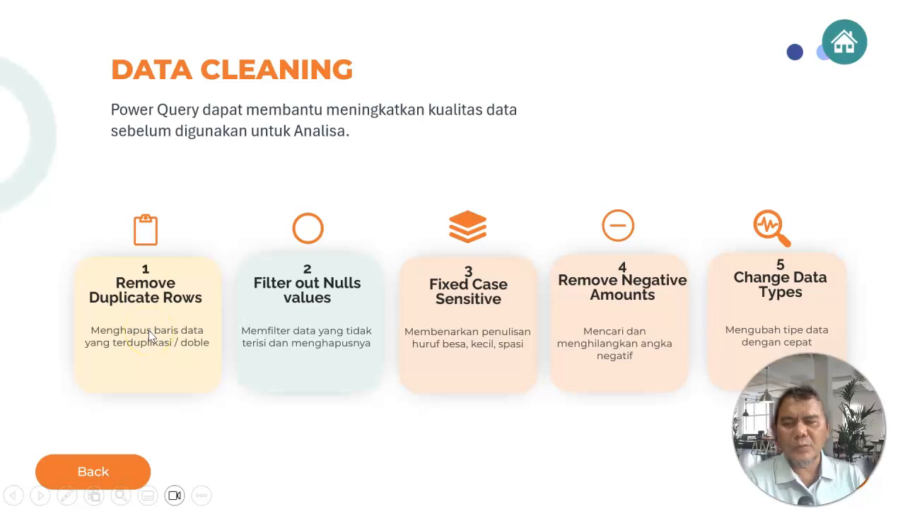
key("alt+Tab")
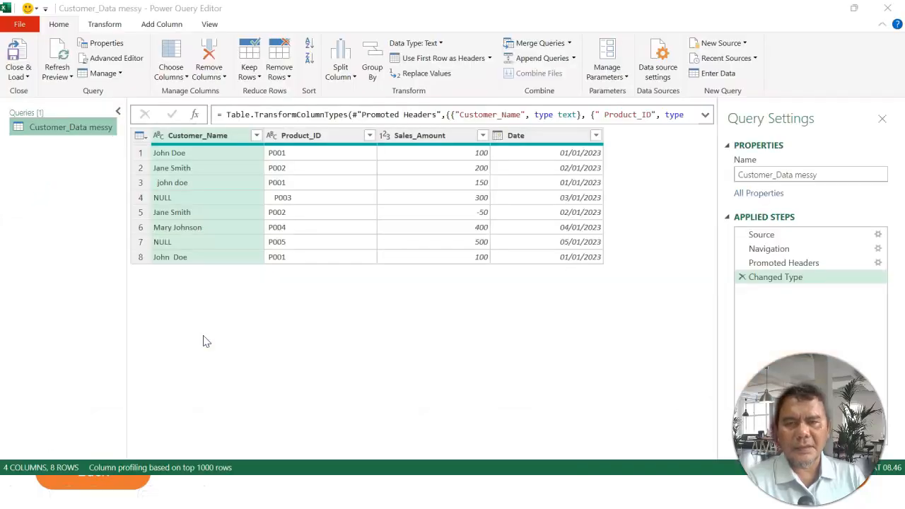
- Compare the repeated customer names in the first and last rows and remove duplicate rows based on the Customer_Name column
left_click(183, 259)
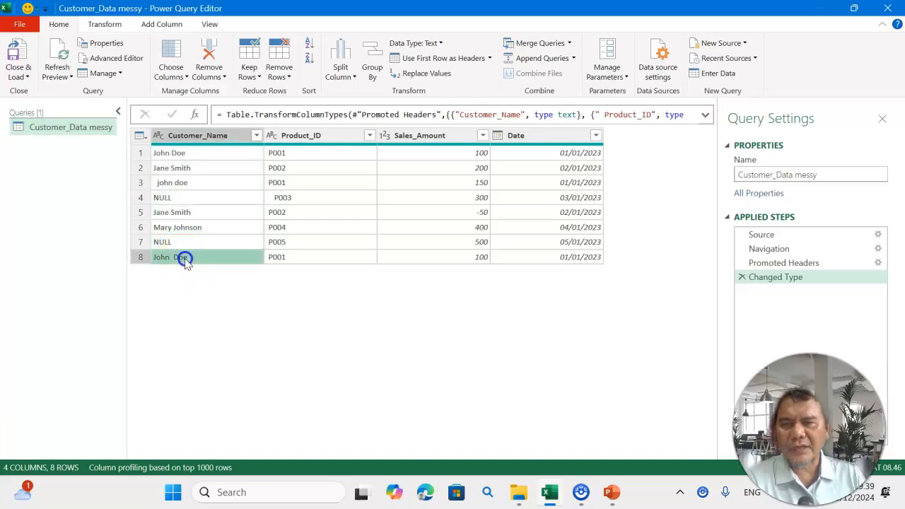
left_click(187, 153)
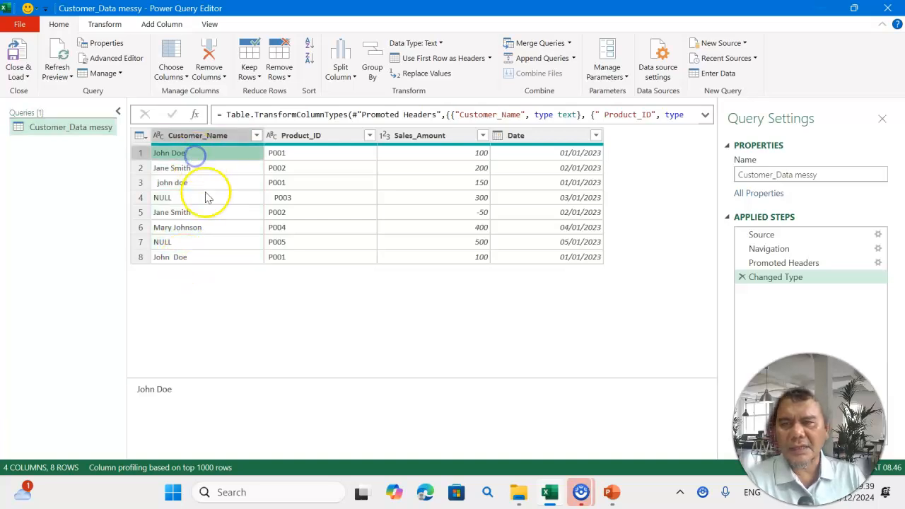
left_click(223, 260)
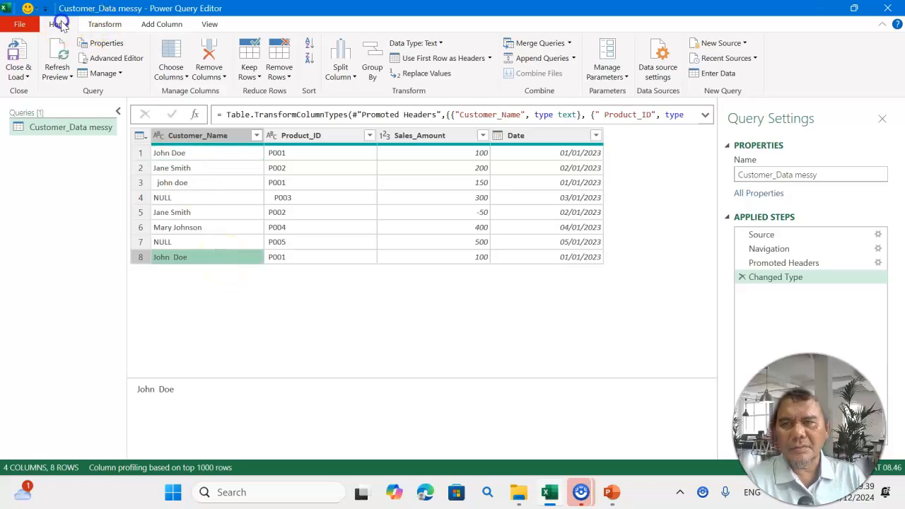
left_click(285, 78)
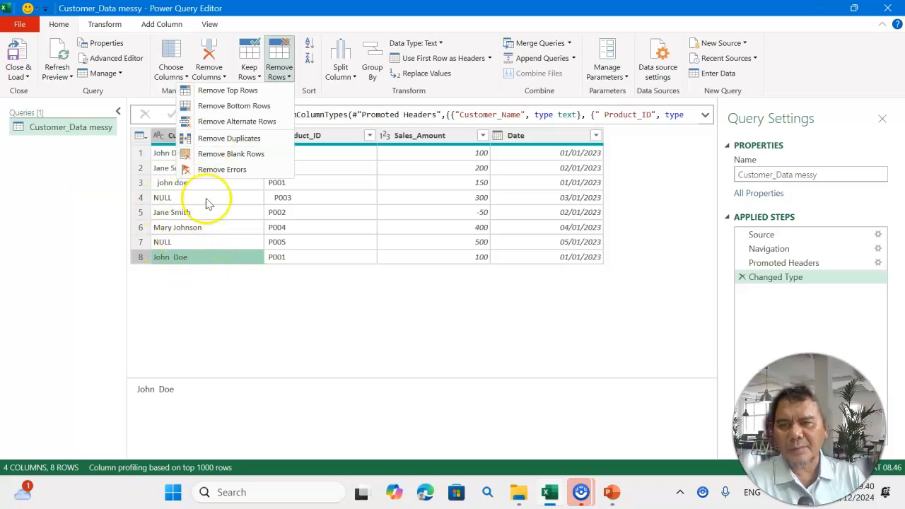
left_click(235, 137)
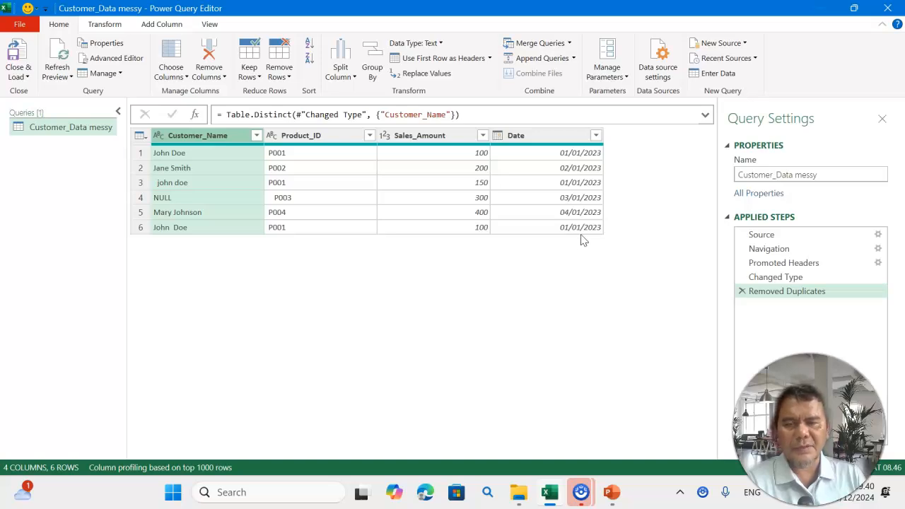
- Compare the data at the Navigation and Removed Duplicates stages of the query, ending on Removed Duplicates
left_click(796, 294)
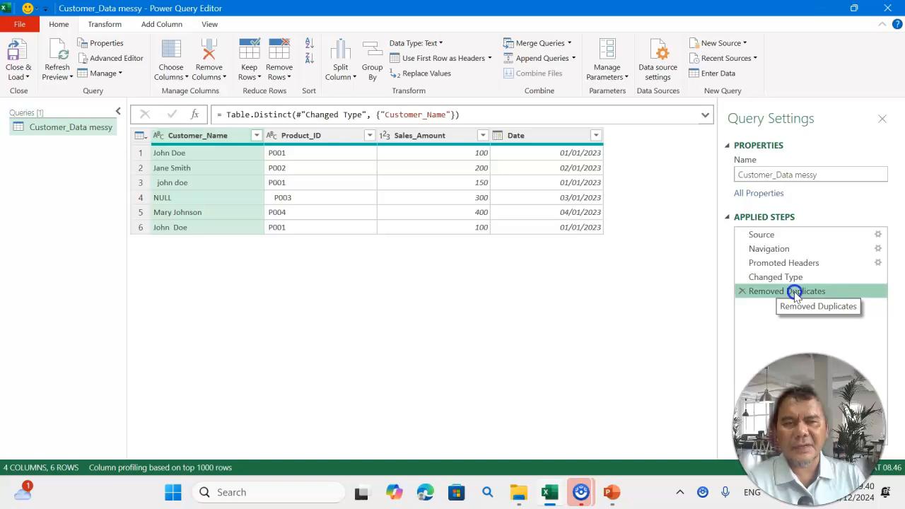
left_click(766, 253)
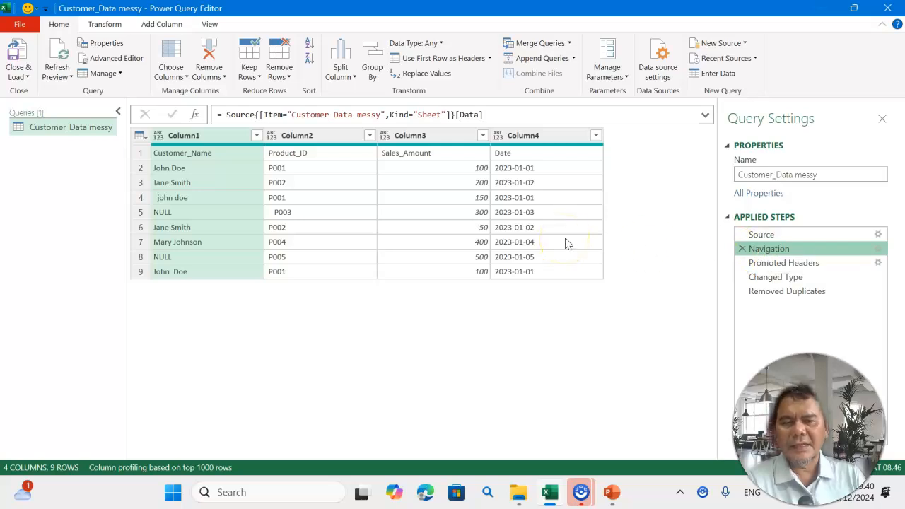
left_click(774, 290)
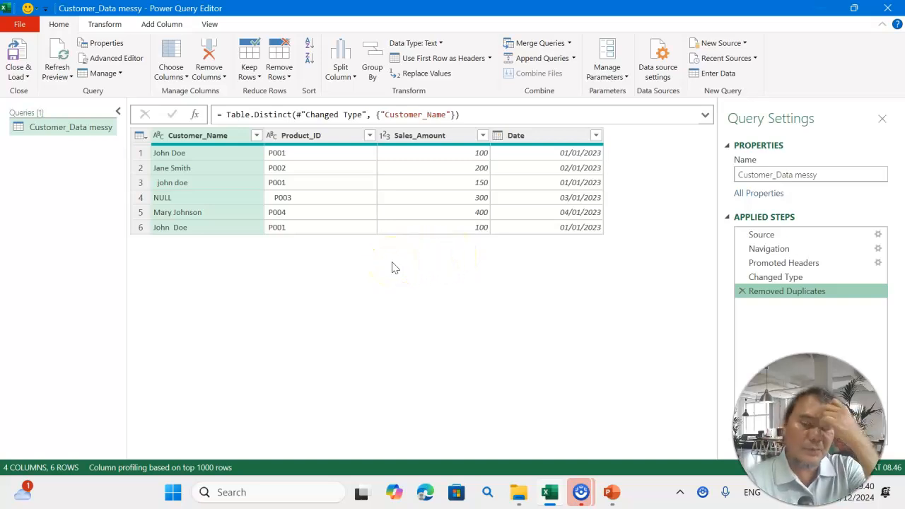
- Check the second cleaning task on the PowerPoint slide and filter the NULL rows out of the Customer_Name column
key("alt+Tab")
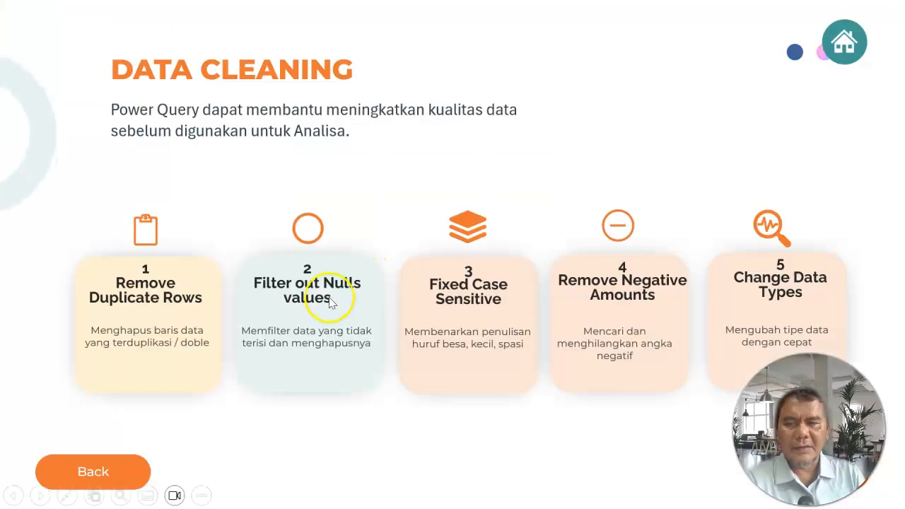
key("alt+Tab")
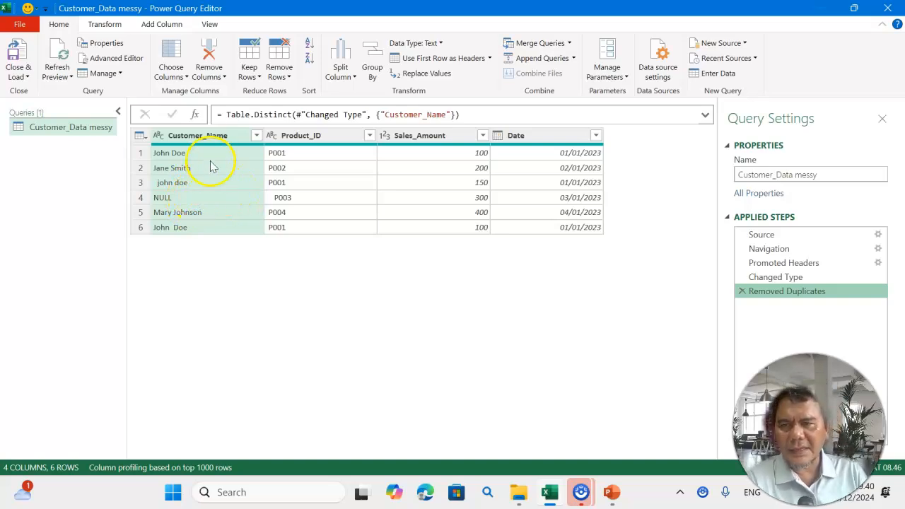
left_click(208, 136)
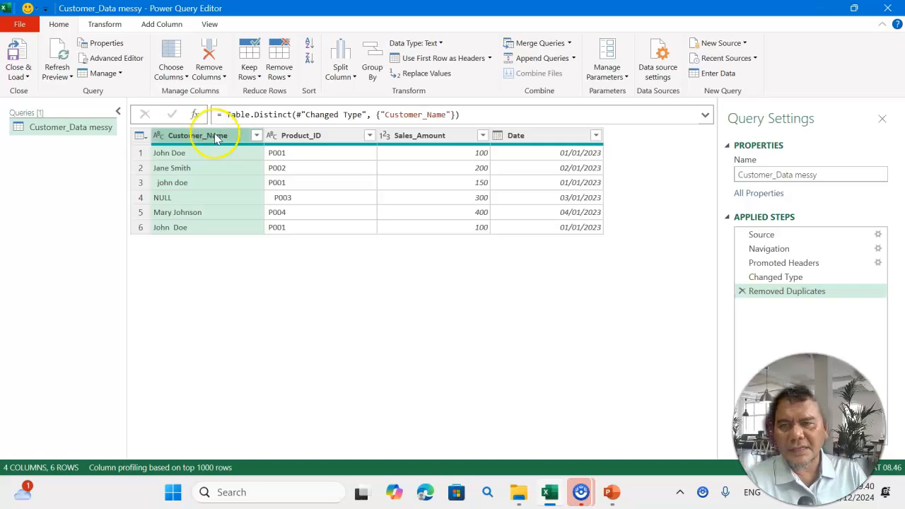
left_click(257, 136)
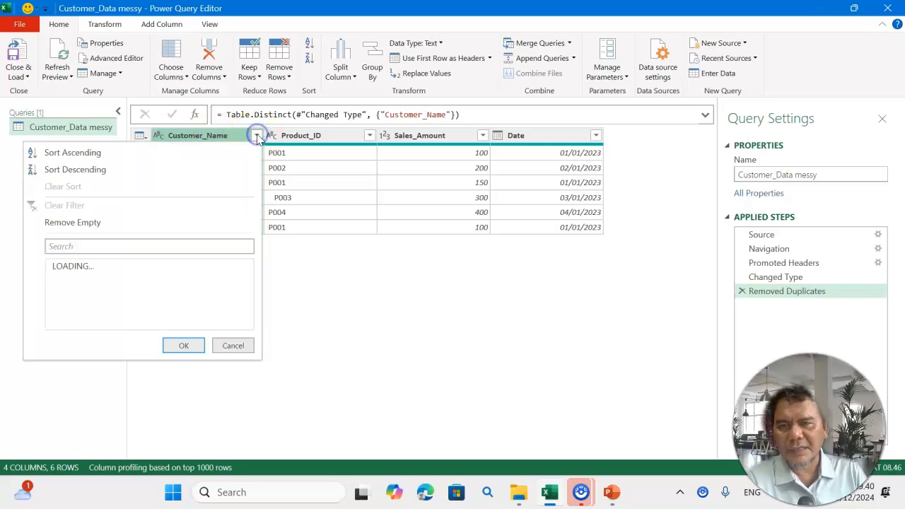
left_click(57, 368)
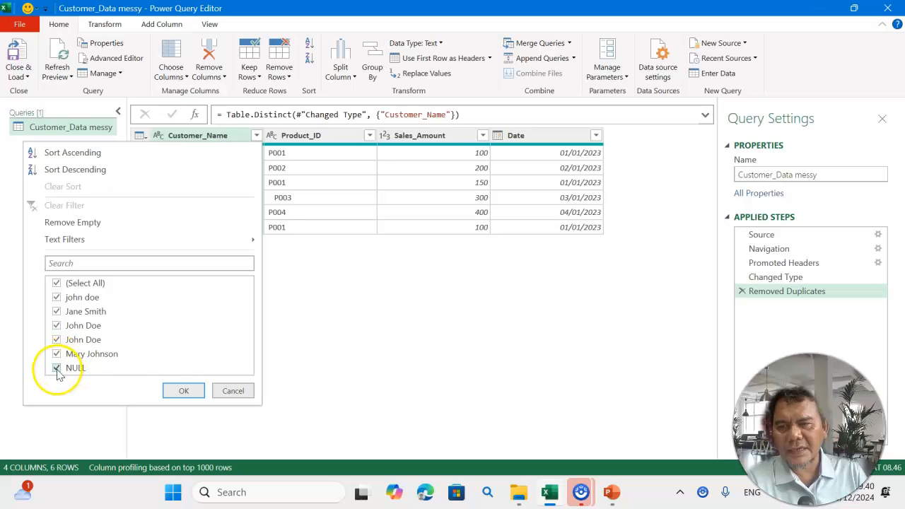
left_click(189, 392)
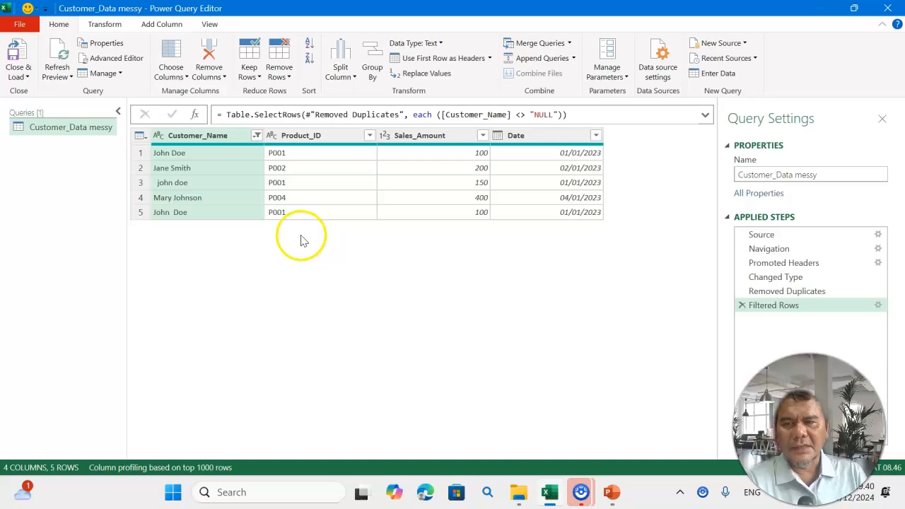
- Inspect the Customer_Name entries for inconsistent case and spacing, and check the third cleaning task on the PowerPoint slide
left_click(173, 185)
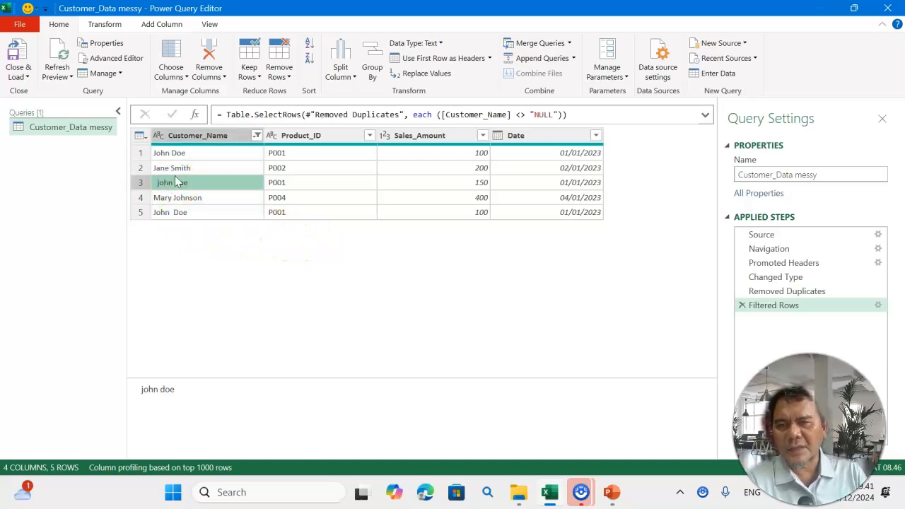
left_click(177, 152)
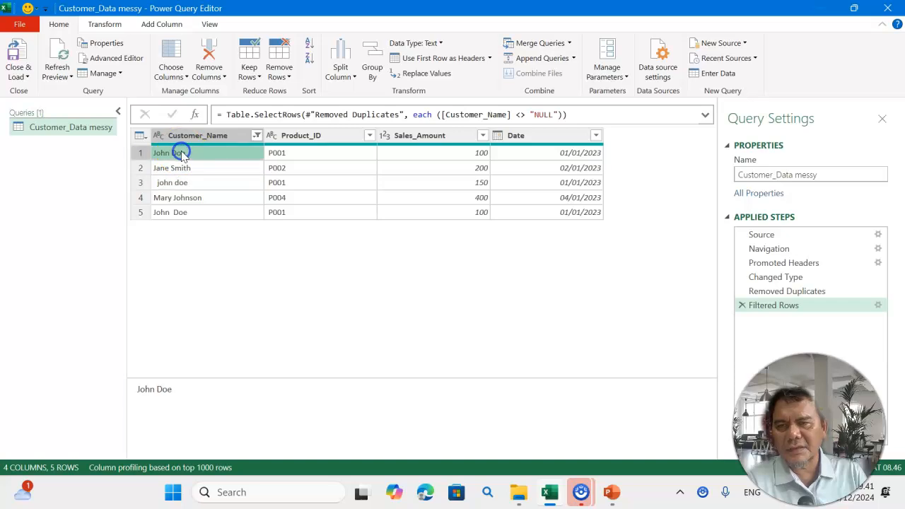
left_click(168, 215)
left_click(174, 186)
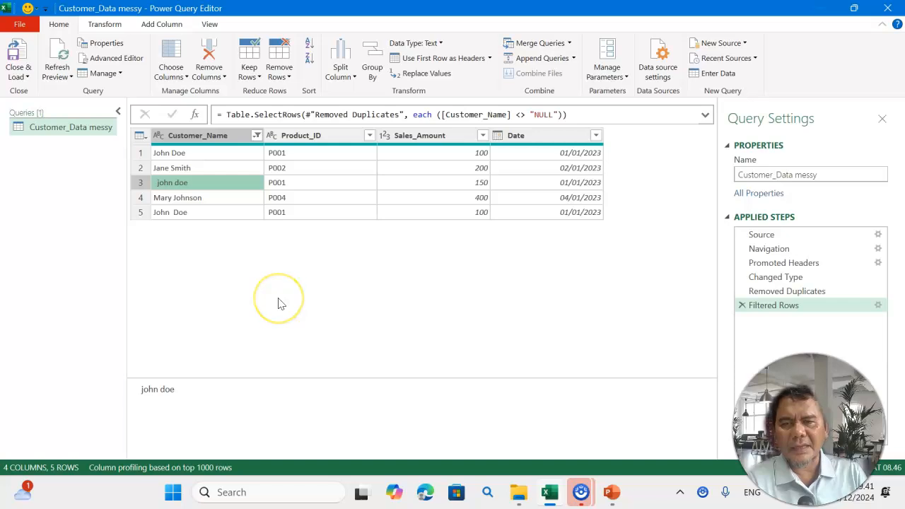
key("alt+Tab")
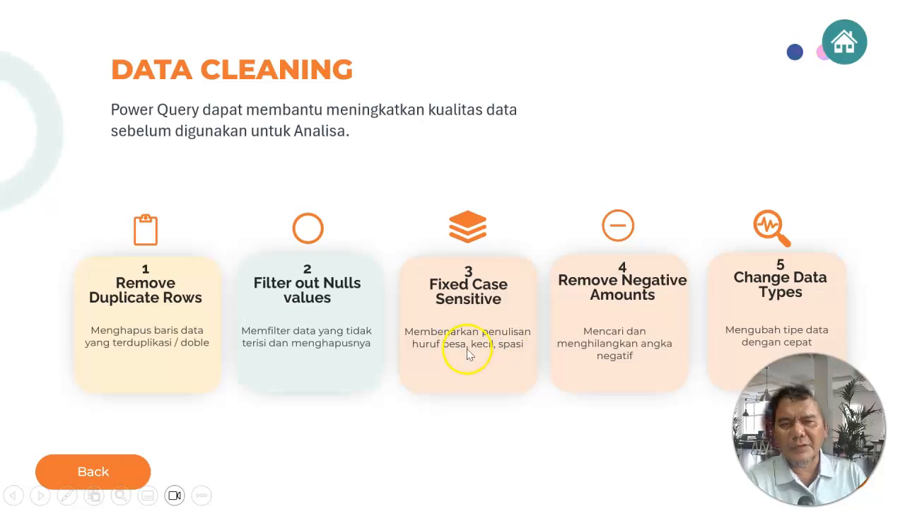
key("alt+Tab")
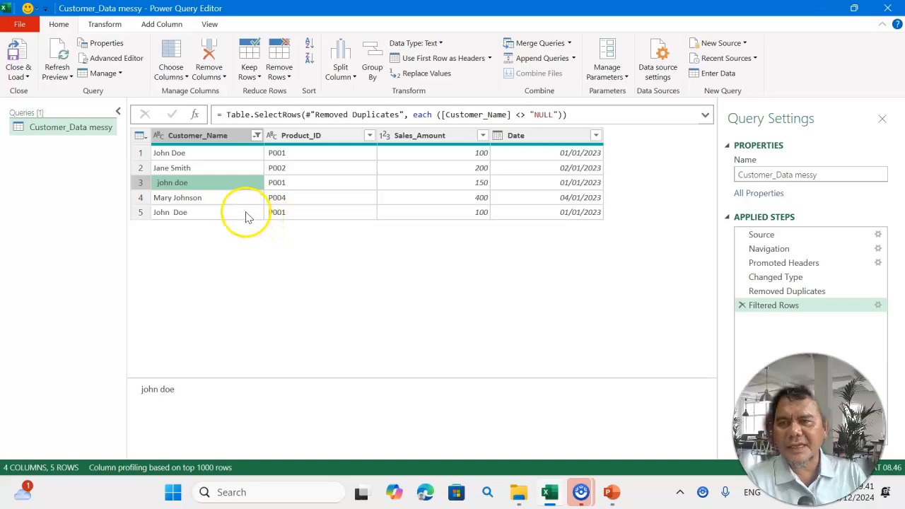
- Trim the leading and trailing spaces from the text in the Customer_Name column
left_click(198, 135)
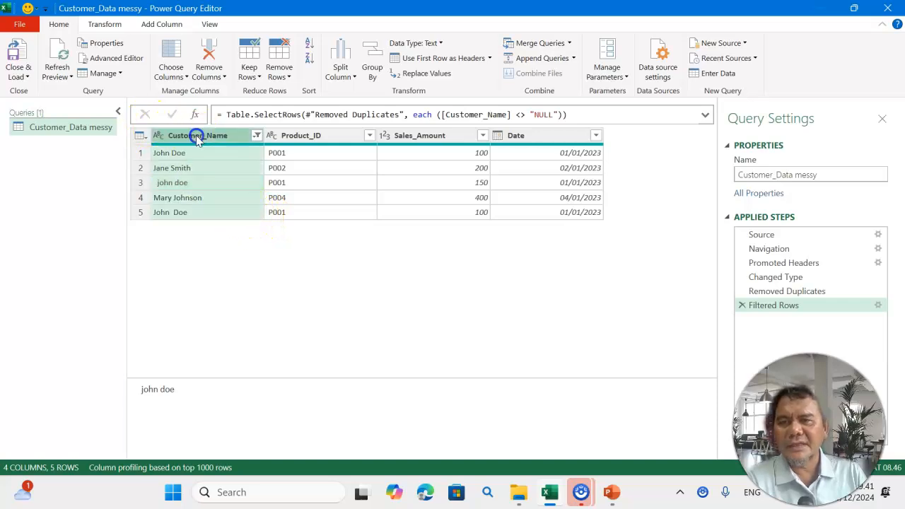
left_click(106, 24)
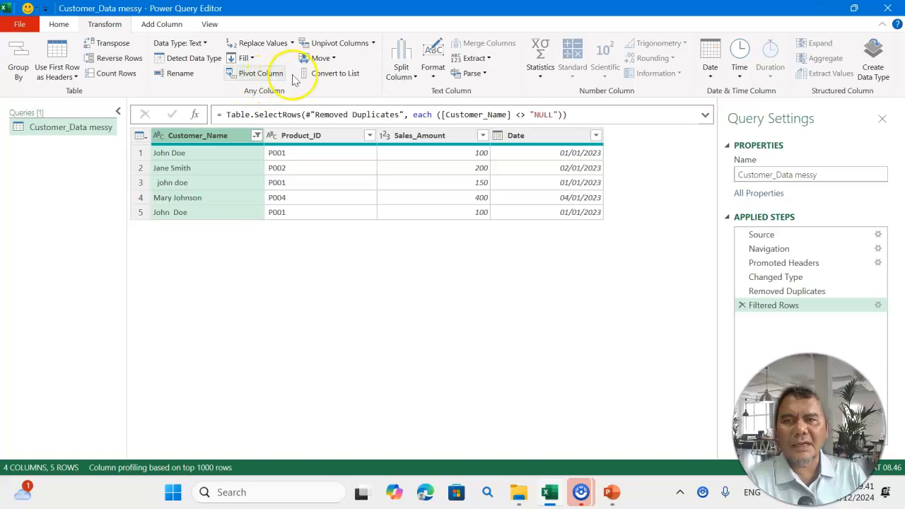
left_click(432, 78)
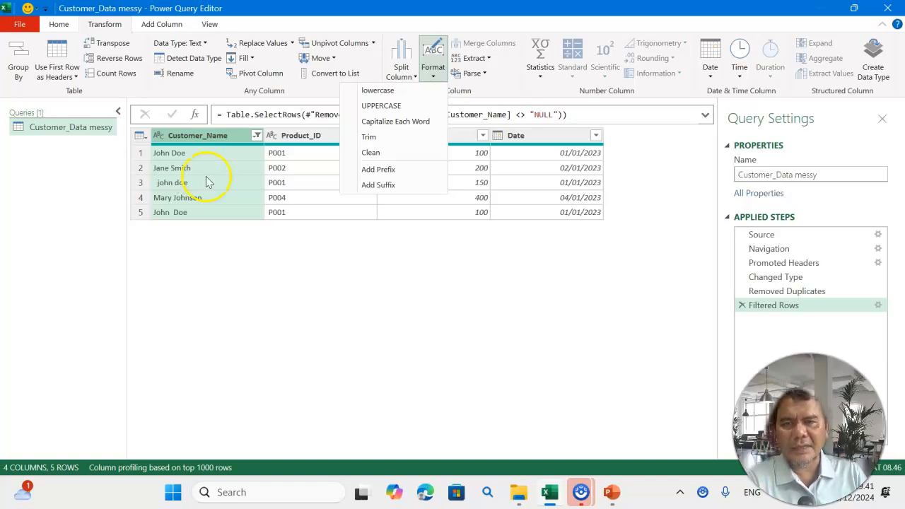
left_click(369, 138)
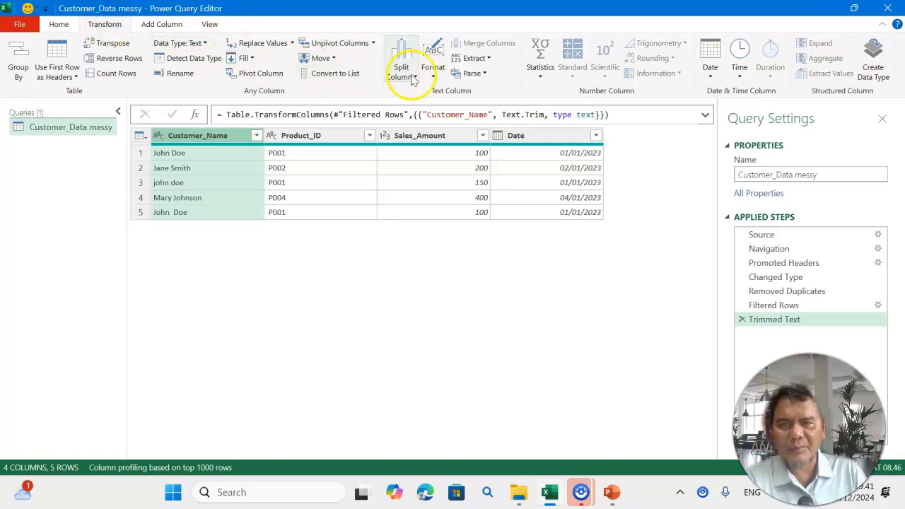
- Capitalize each word in the Customer_Name column to make the letter case consistent
left_click(433, 71)
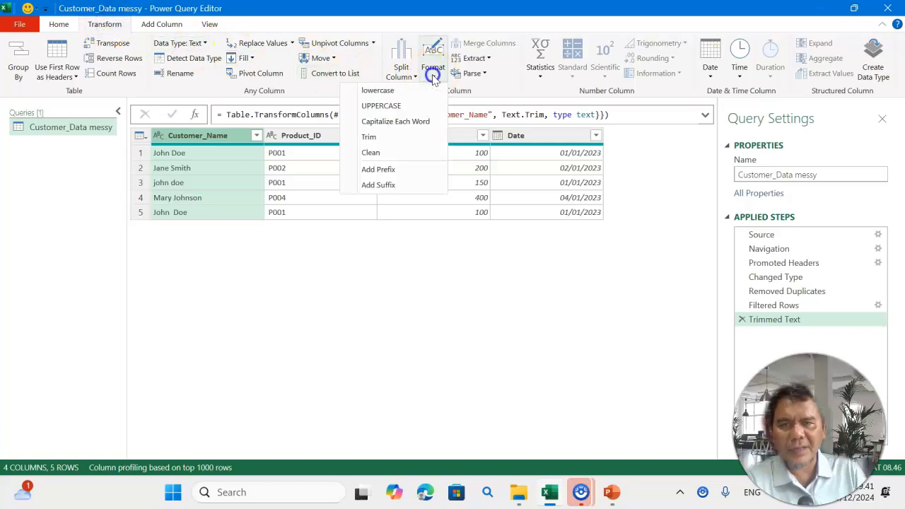
left_click(394, 127)
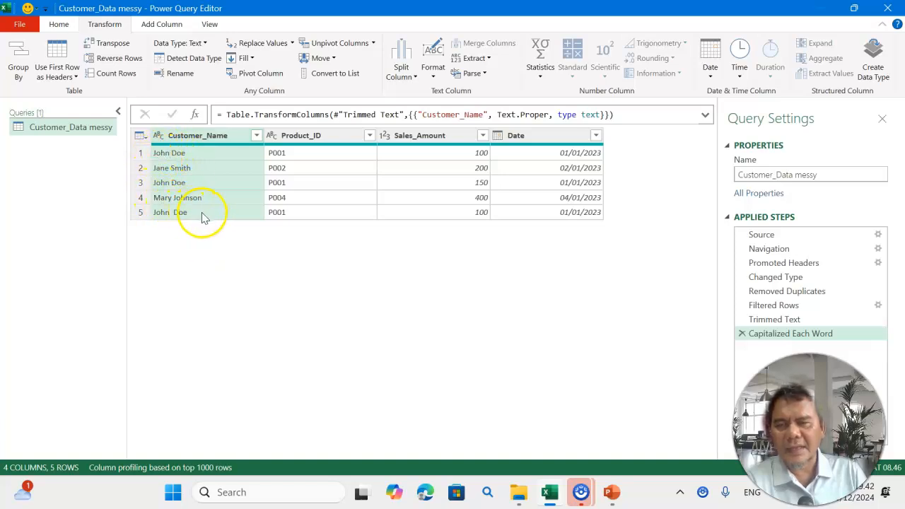
- Check the fourth cleaning task on the PowerPoint slide and inspect the Sales_Amount column for negative amounts in Power Query
key("alt+Tab")
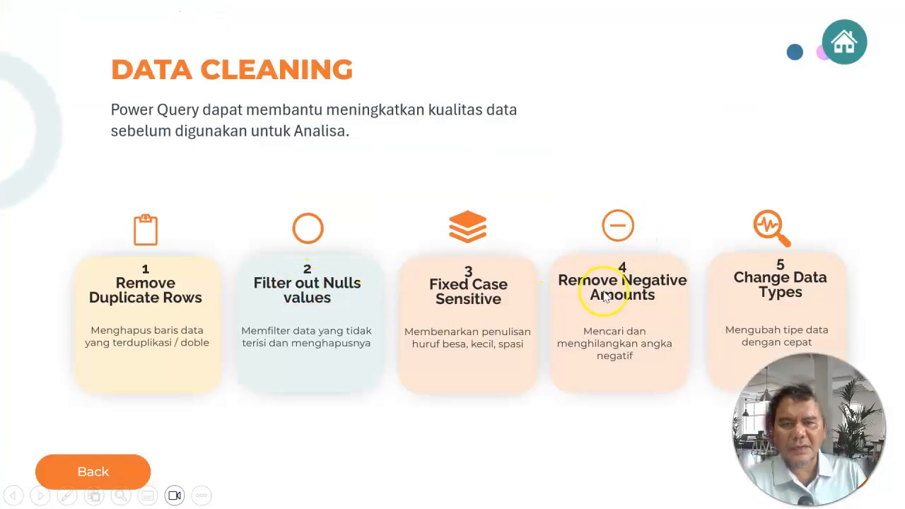
key("alt+Tab")
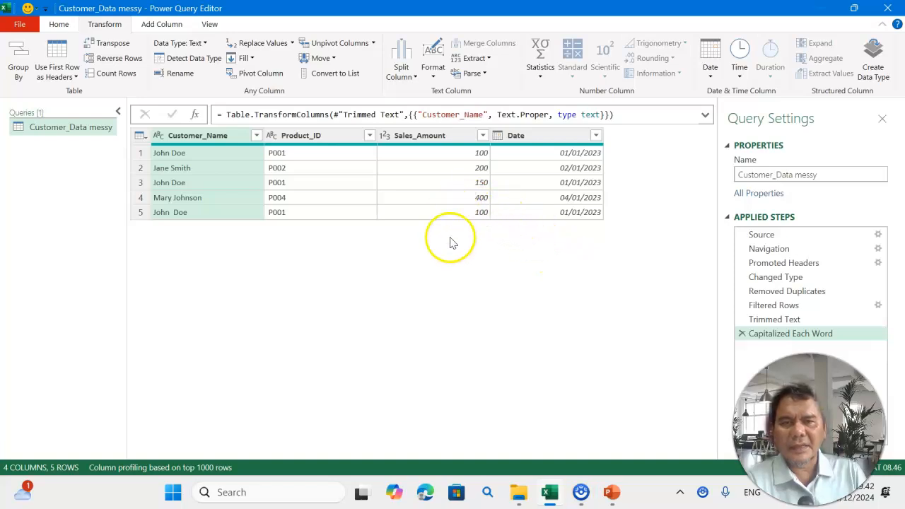
left_click(434, 215)
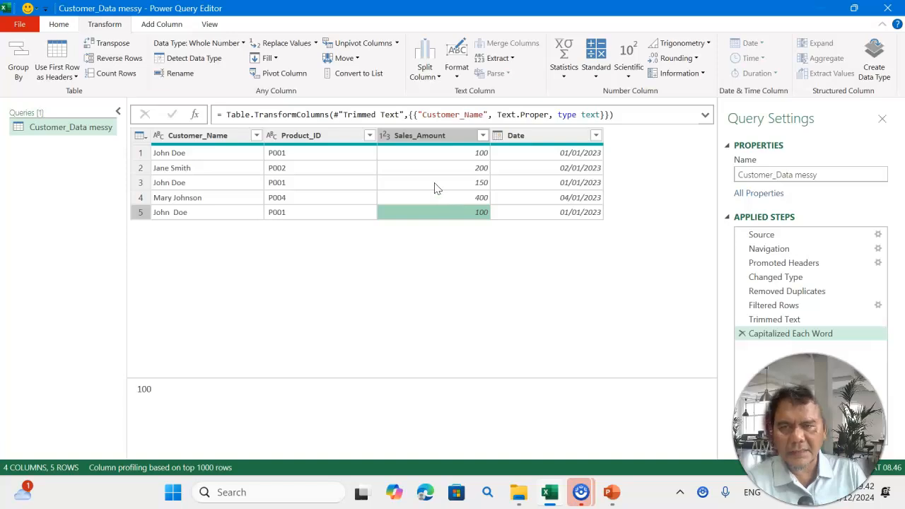
left_click(434, 184)
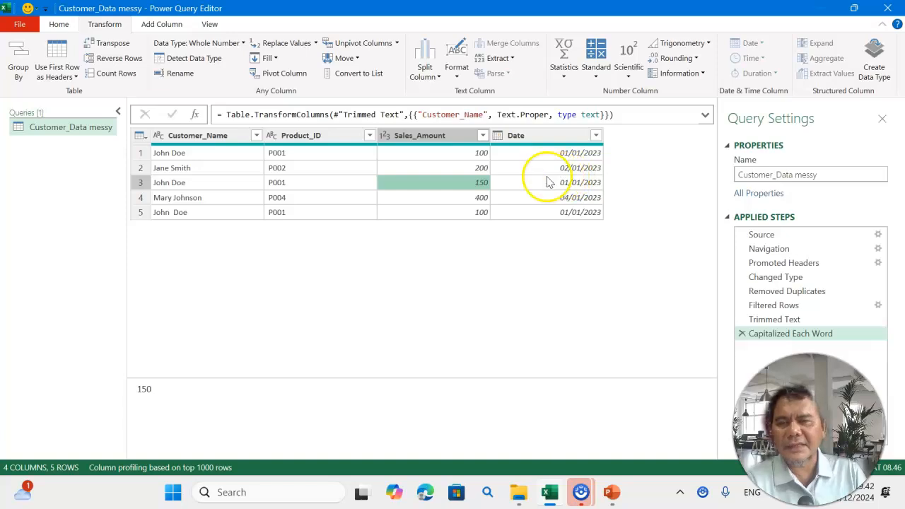
- Review the data type choices for the Customer_Name, Sales_Amount and Date columns, leaving their types as they are
left_click(158, 136)
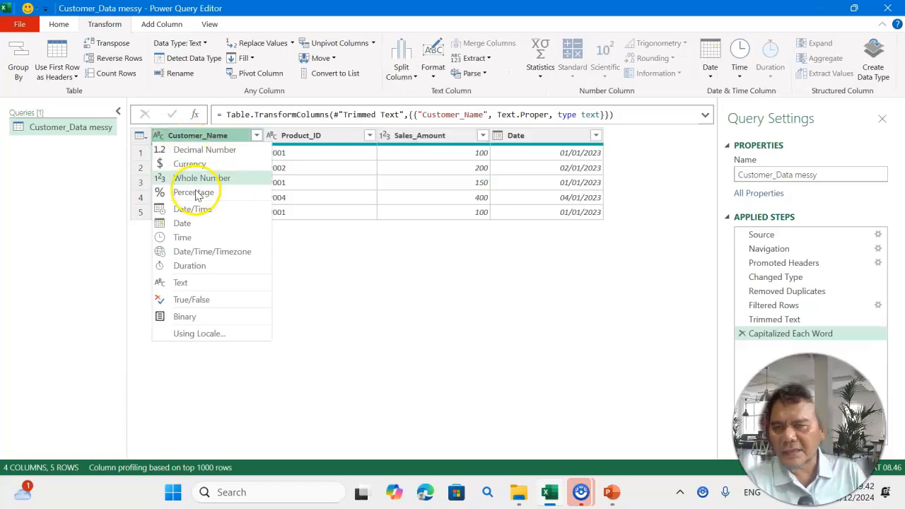
left_click(328, 285)
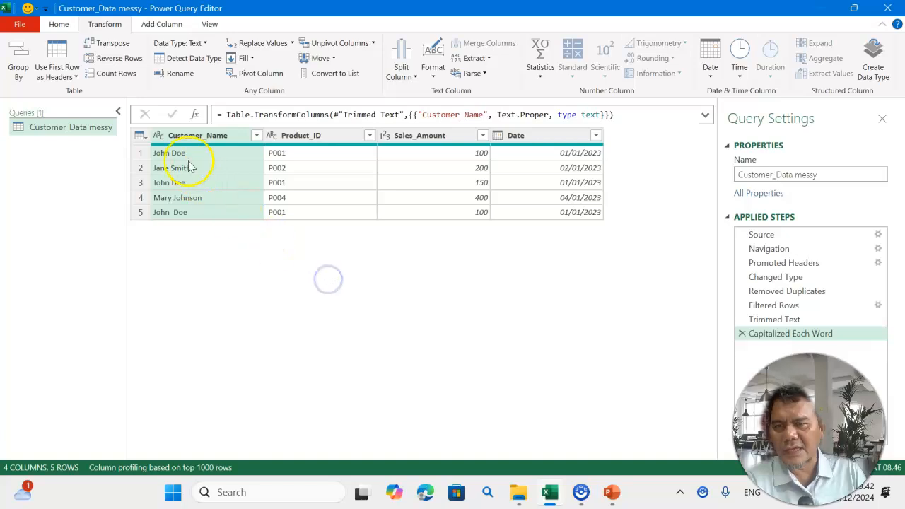
left_click(158, 136)
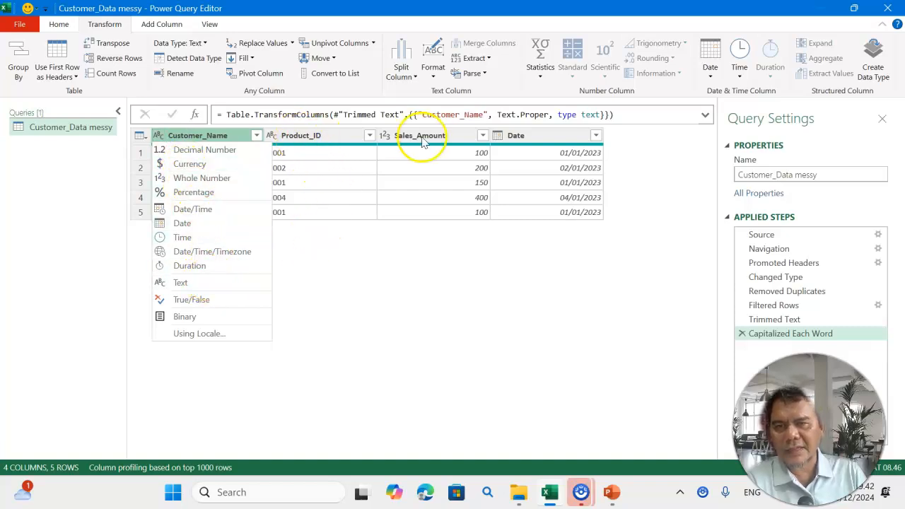
left_click(386, 136)
left_click(386, 136)
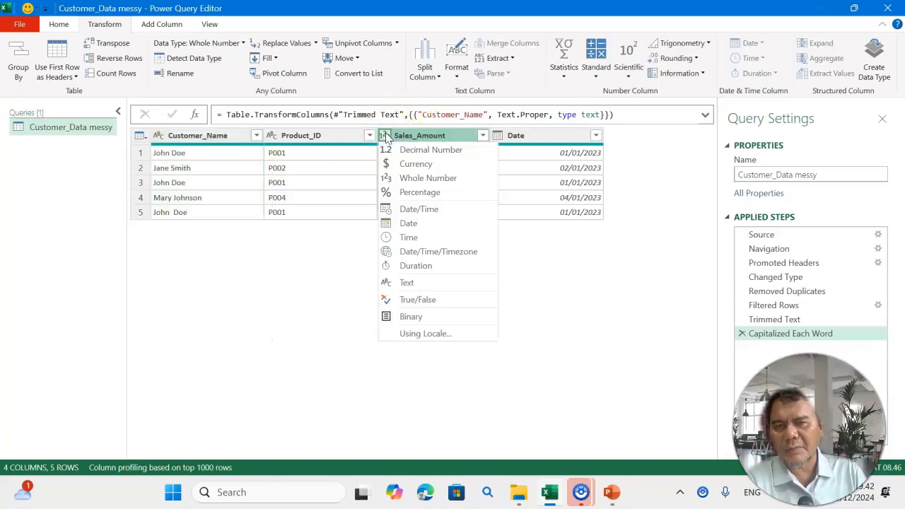
left_click(511, 137)
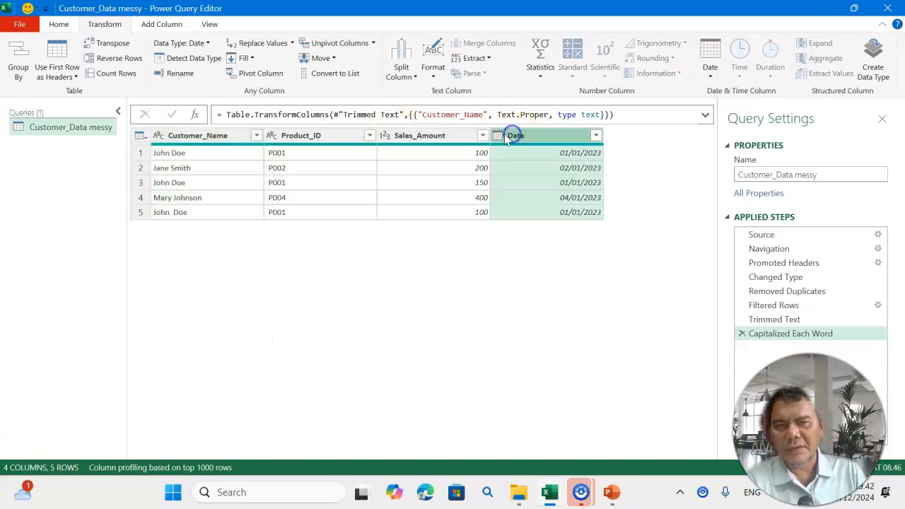
left_click(497, 136)
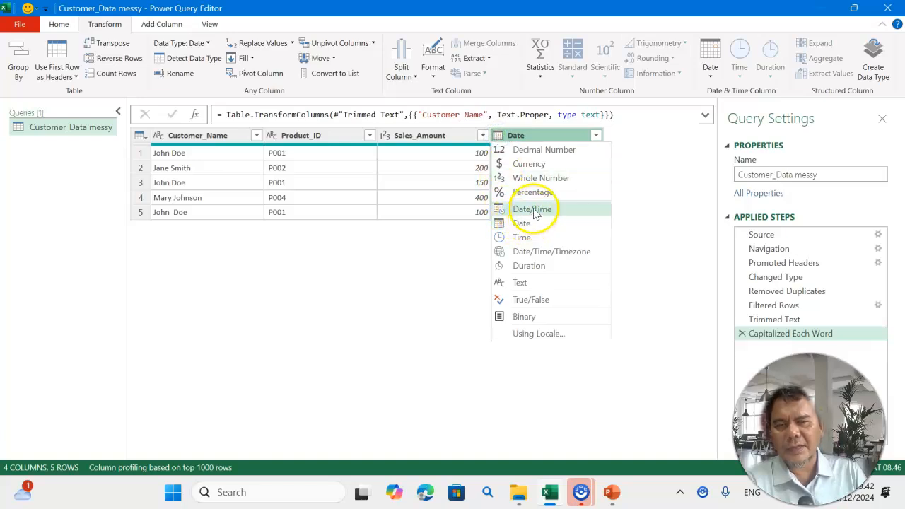
left_click(354, 274)
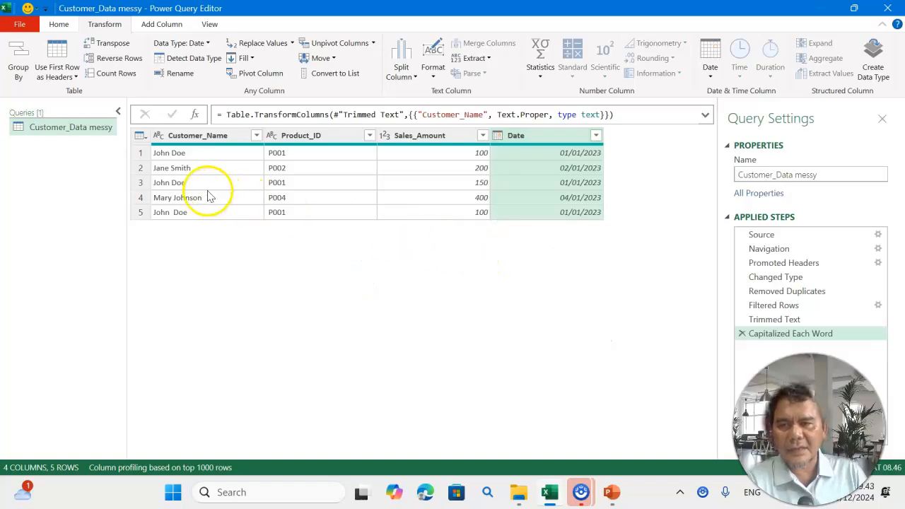
- Remove the rows with duplicate Product_ID values, and close and load the cleaned query into the Excel workbook
left_click(179, 212)
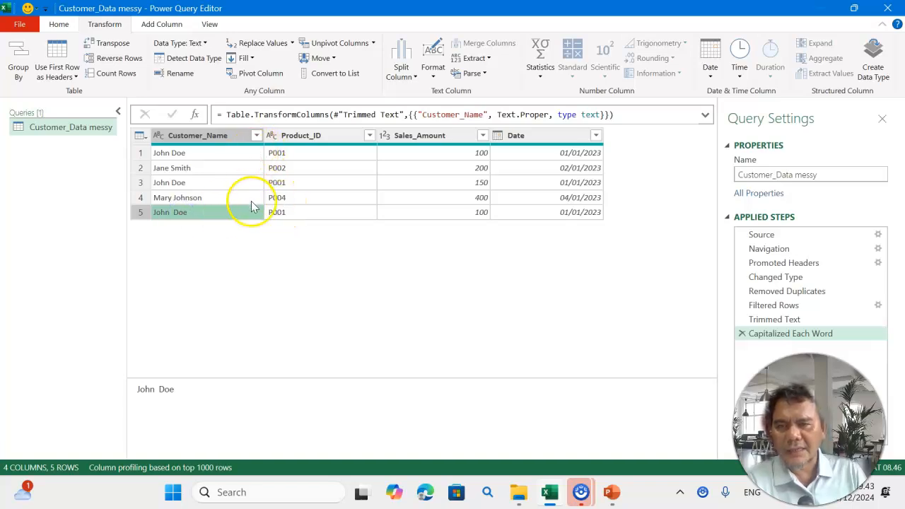
left_click(268, 153)
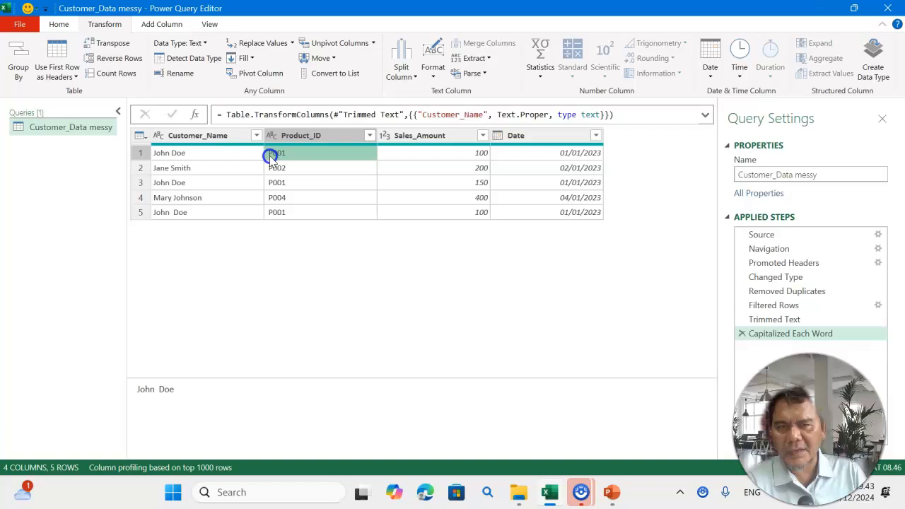
left_click(268, 212)
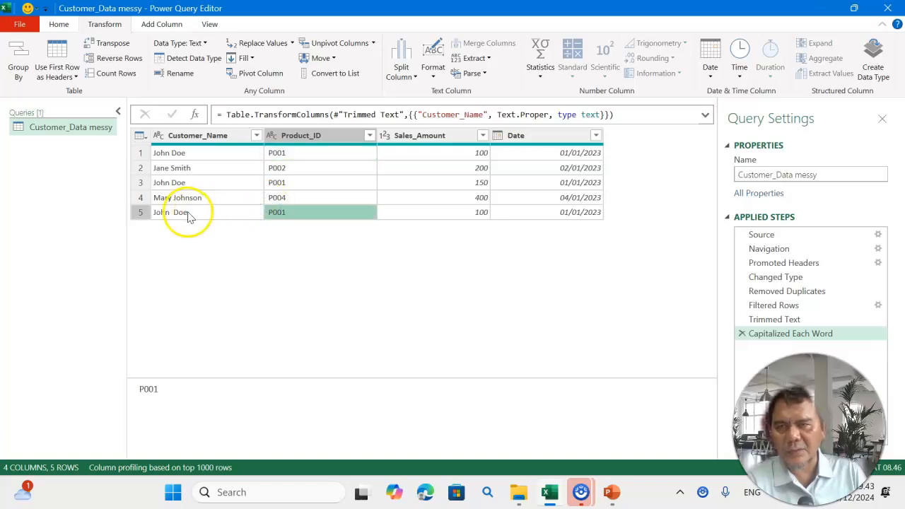
left_click(59, 24)
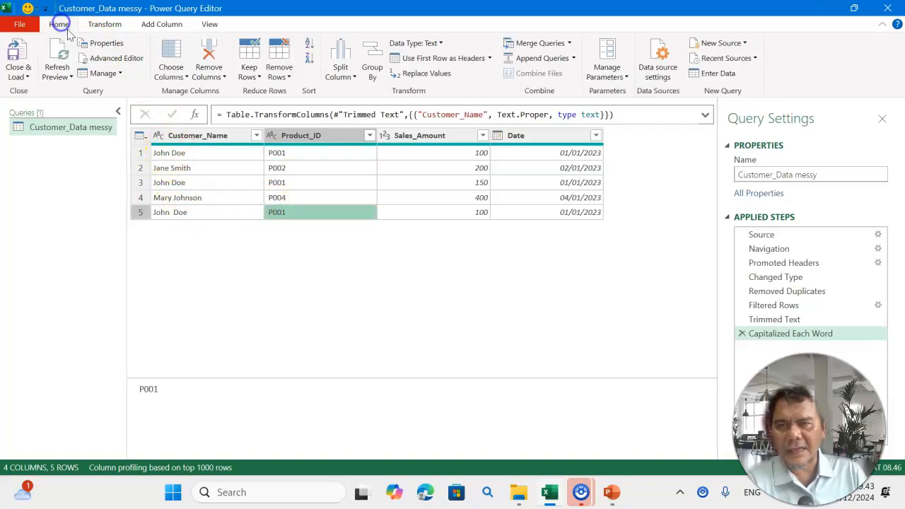
left_click(283, 75)
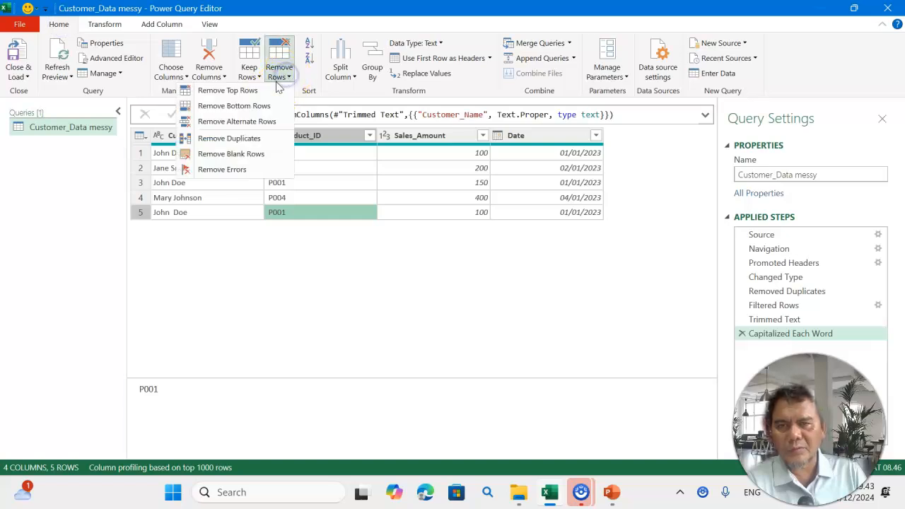
left_click(227, 138)
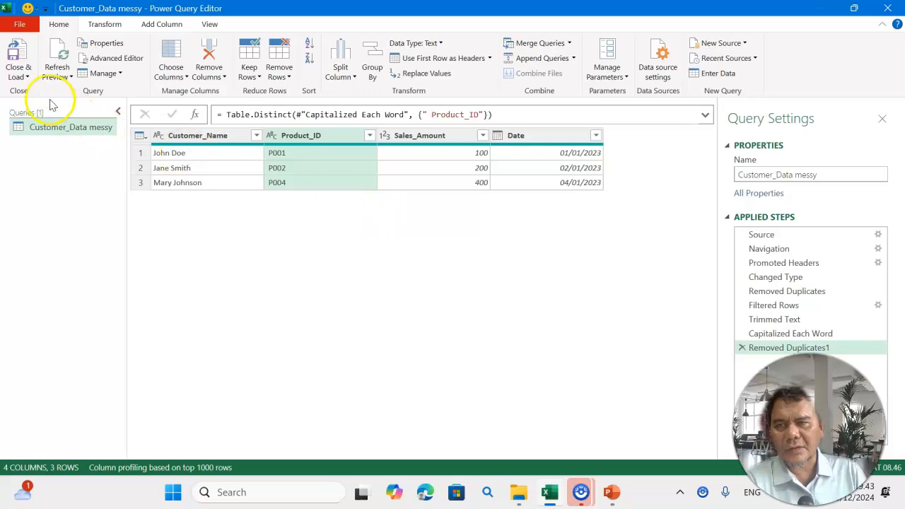
left_click(15, 58)
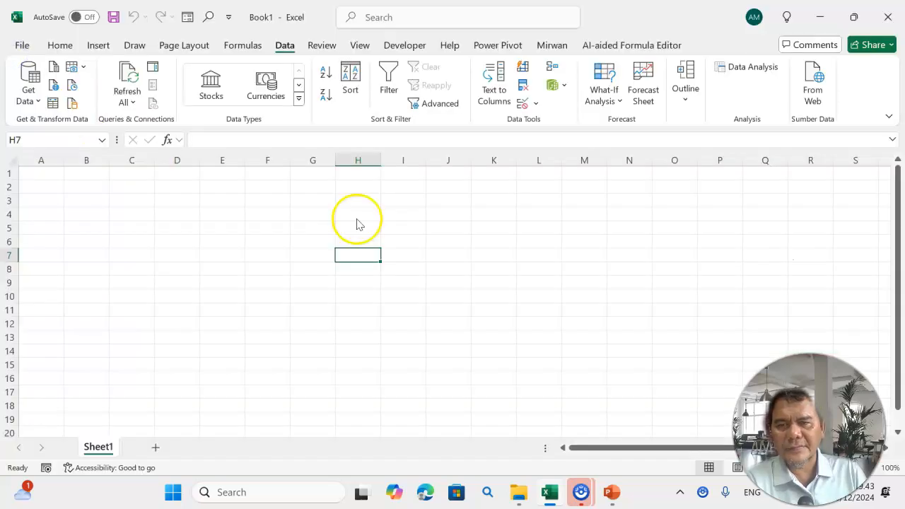